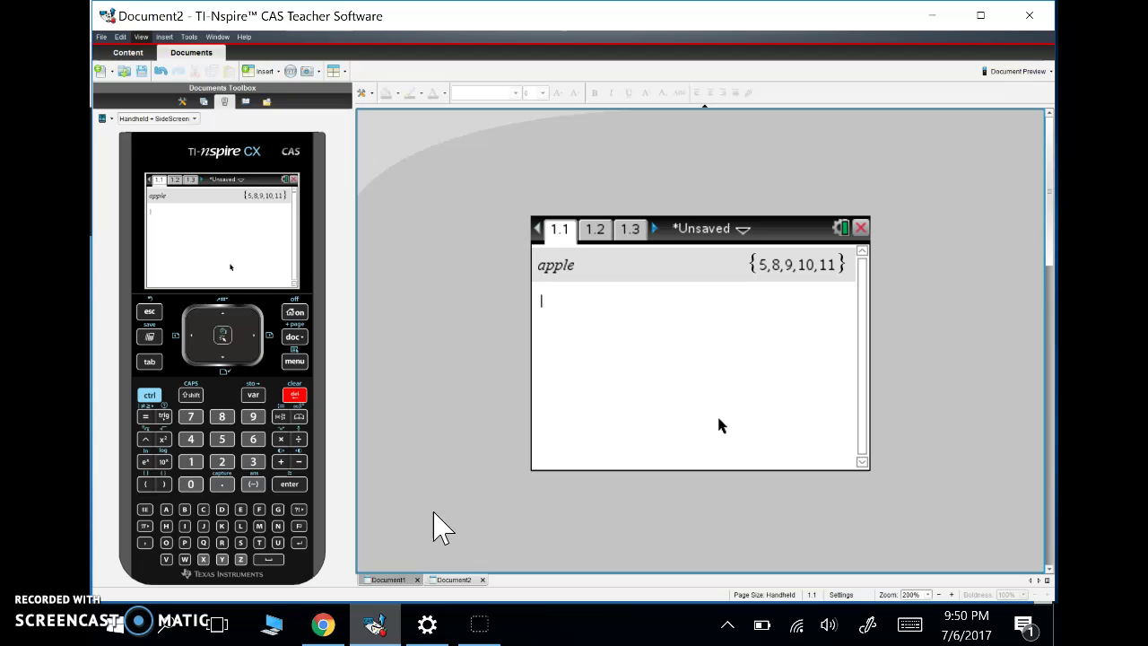
Type 'randseed ' on the empty Calculator entry line below the apple list.
text(ran)
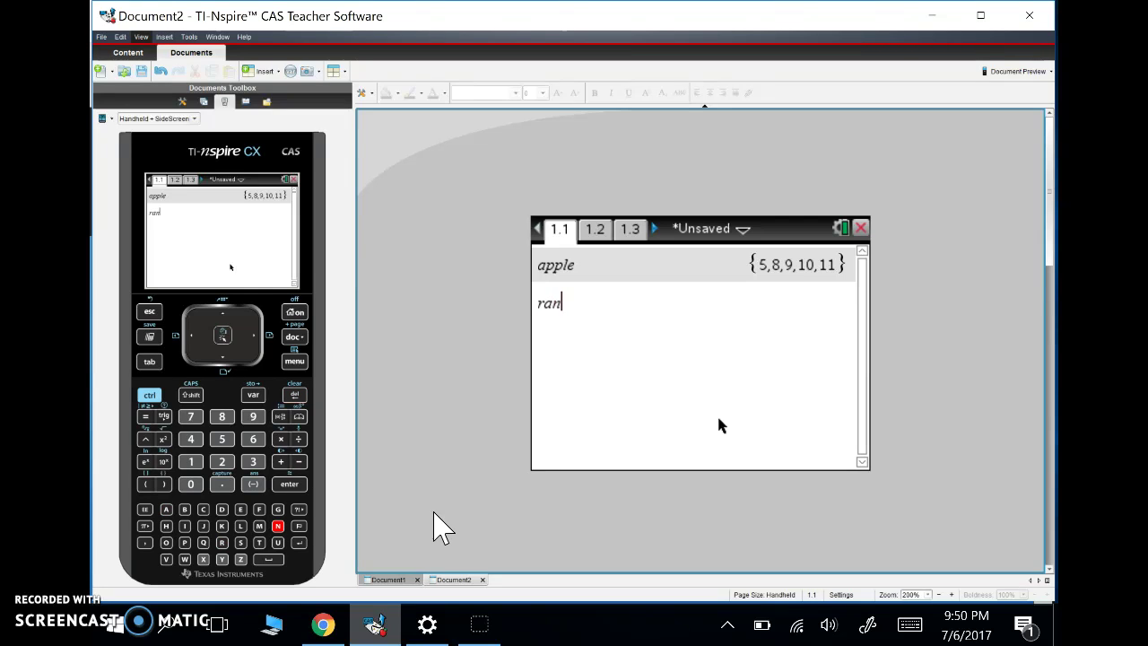
text(dseed)
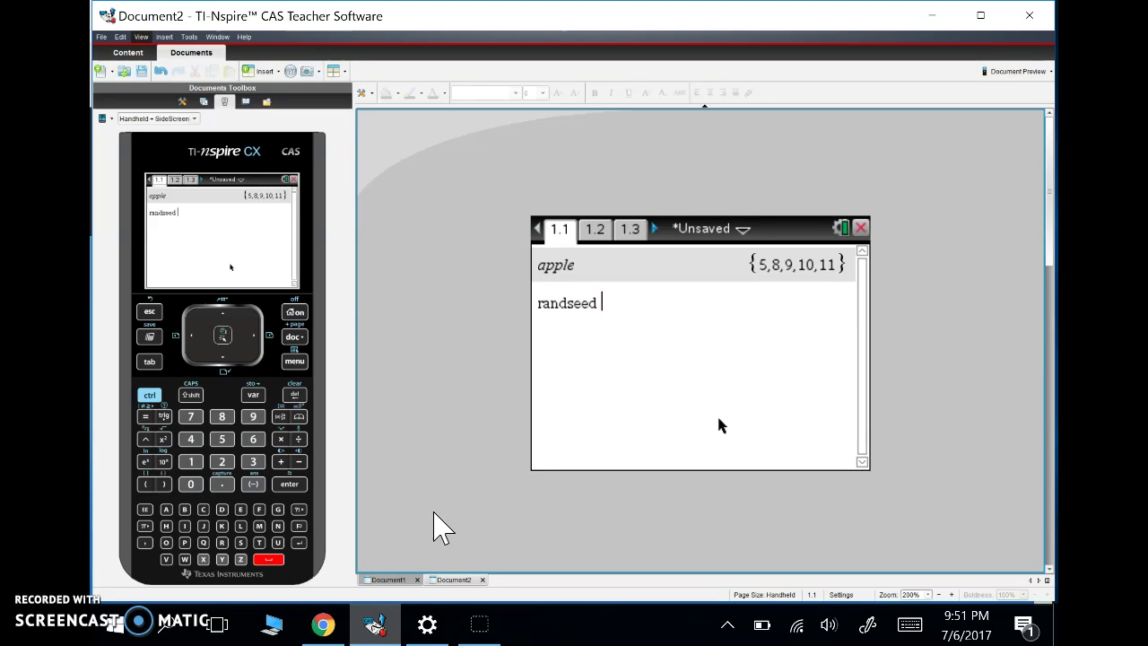
text(838836)
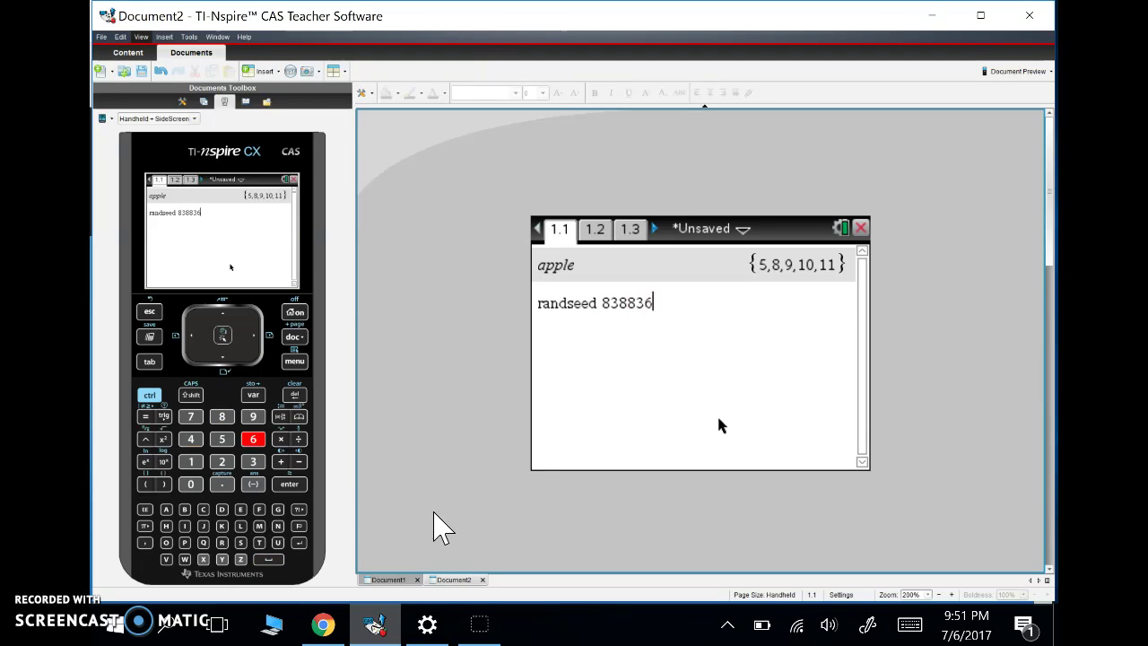
text(456292726873)
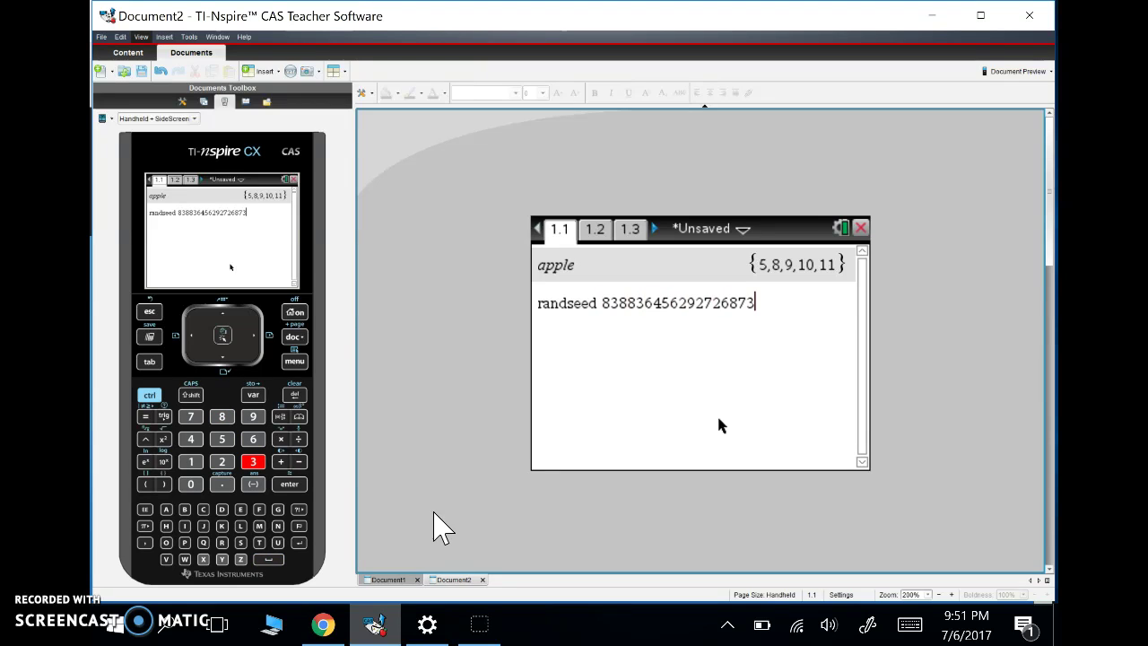
text(81291387)
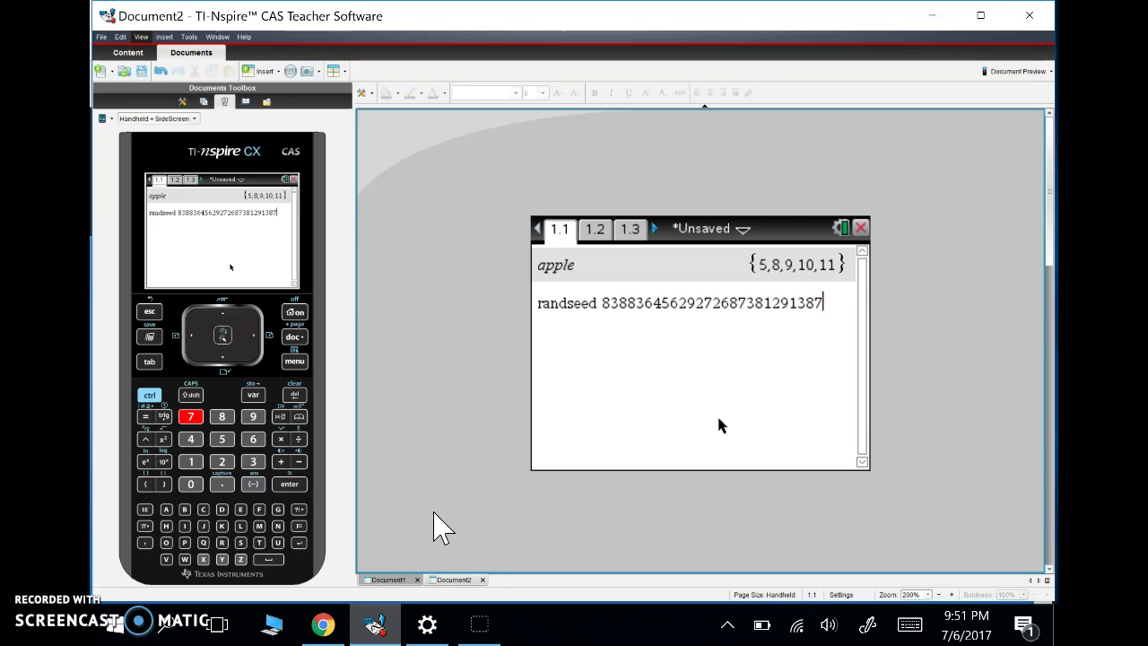
key(Return)
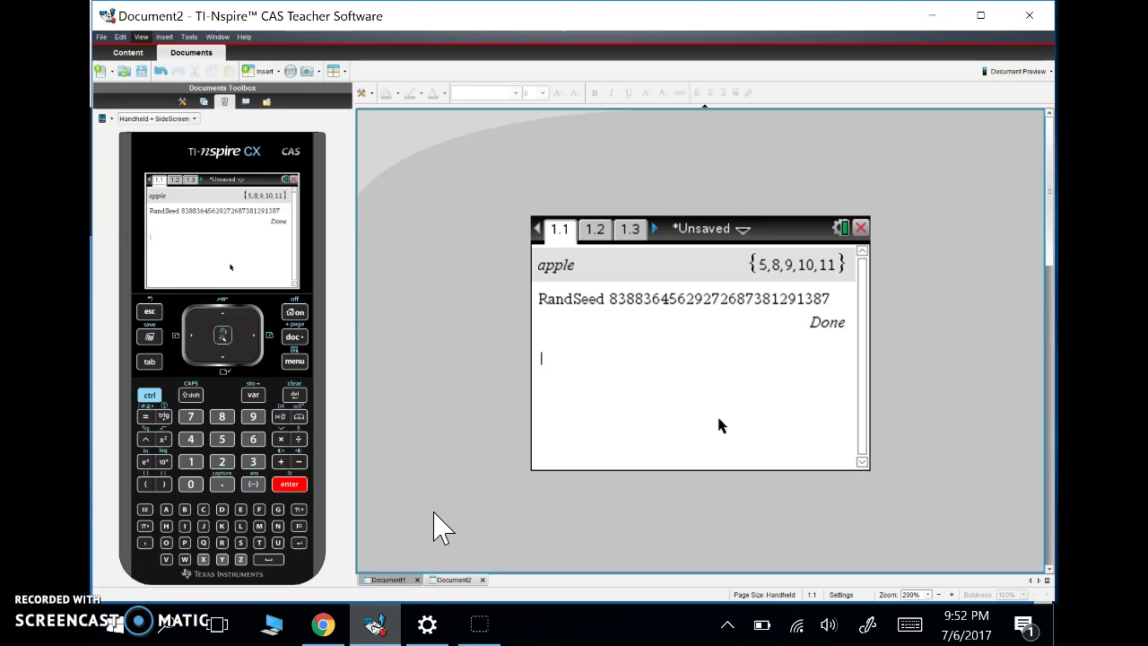
Evaluate randInt(0,10) on the Calculator page, getting 0.
text(randi)
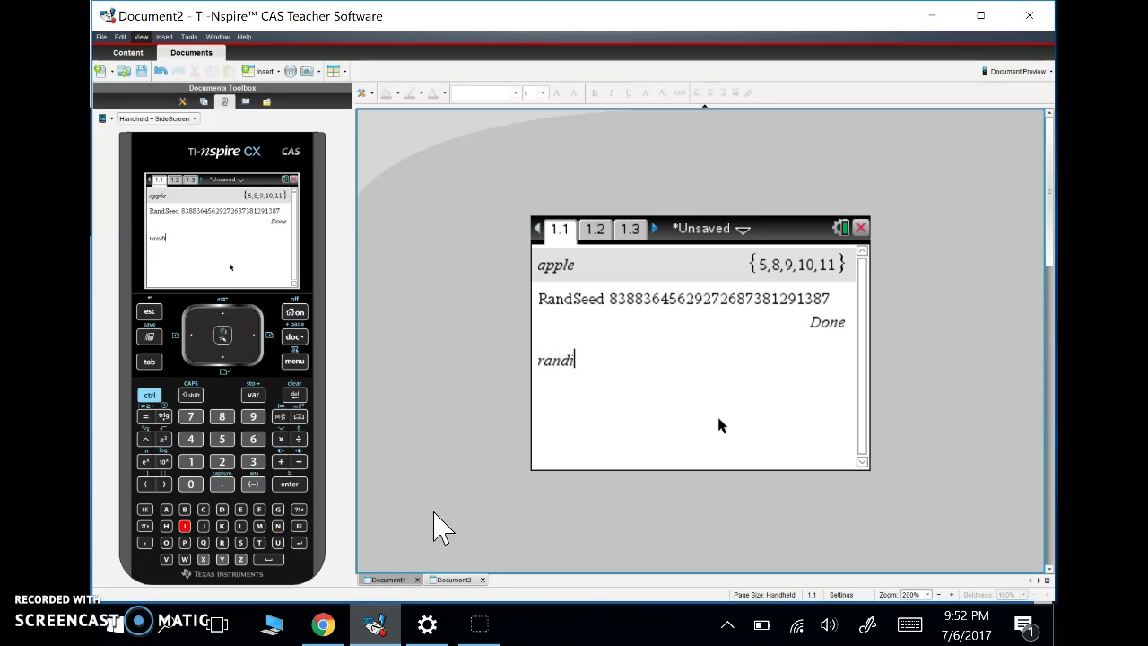
text(nt)
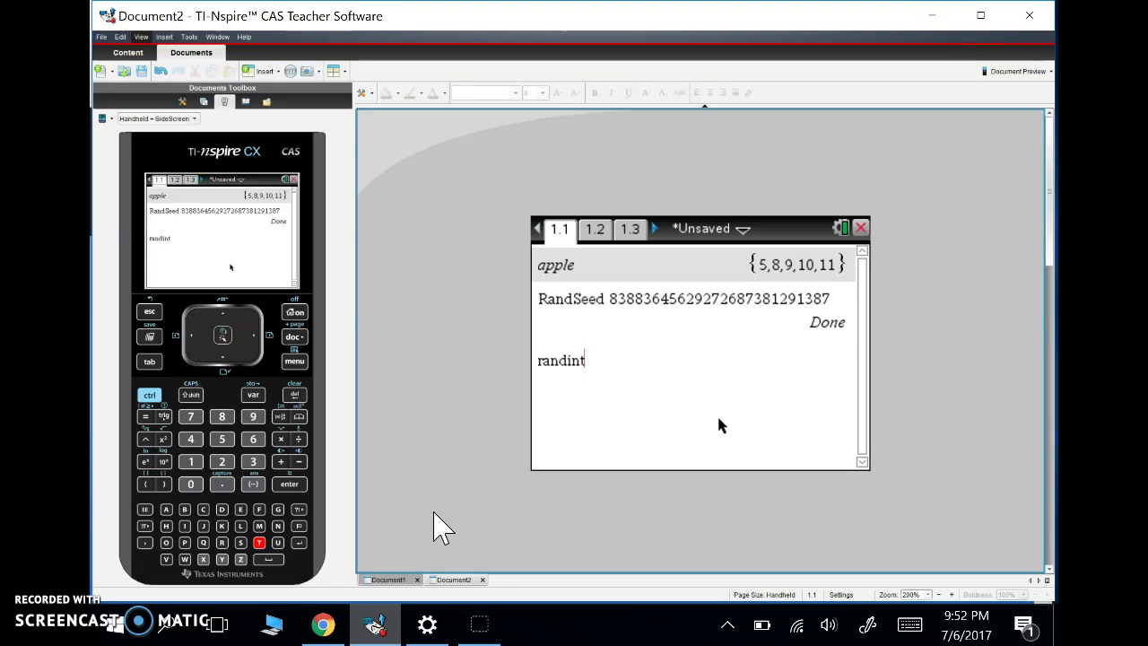
text(()
text(0)
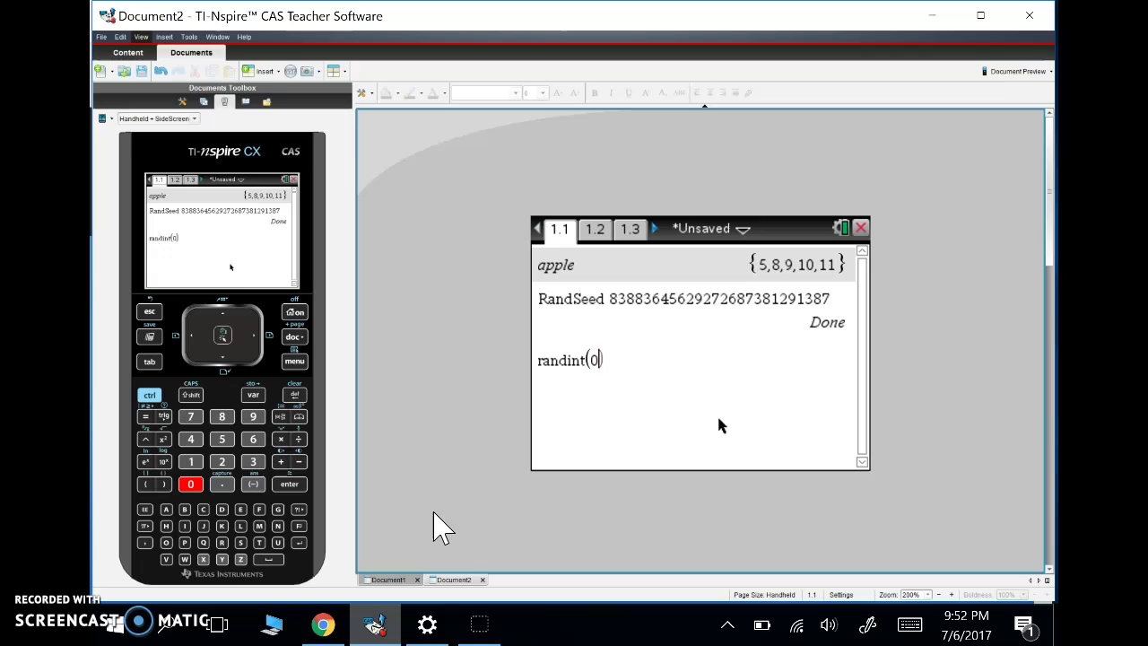
text(,10)
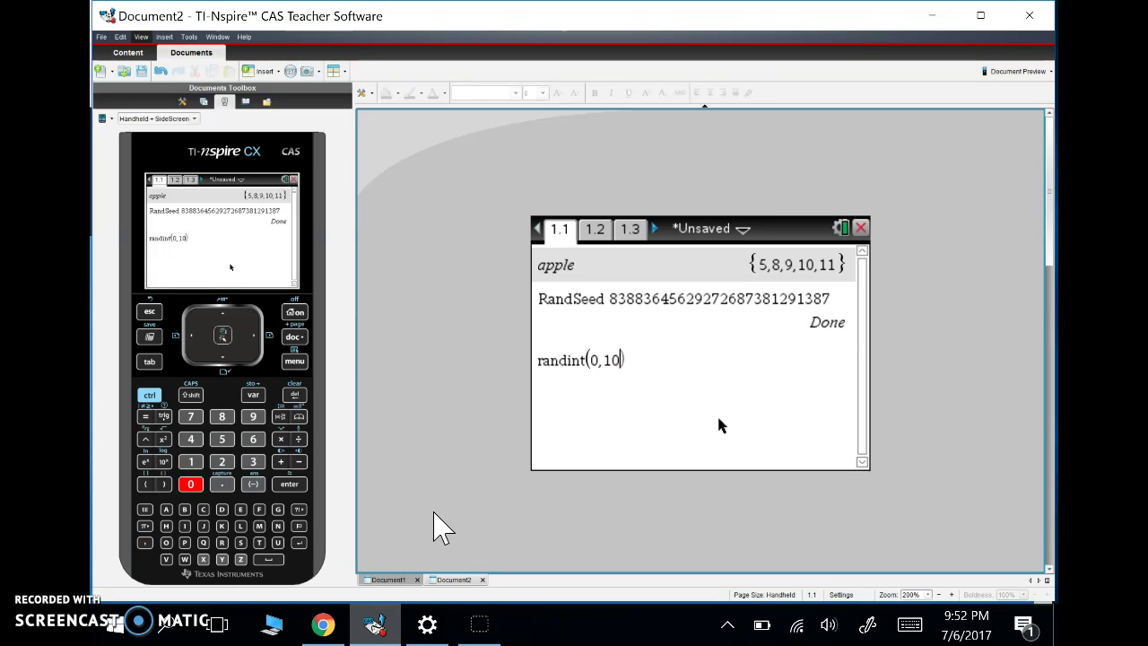
text())
key(Return)
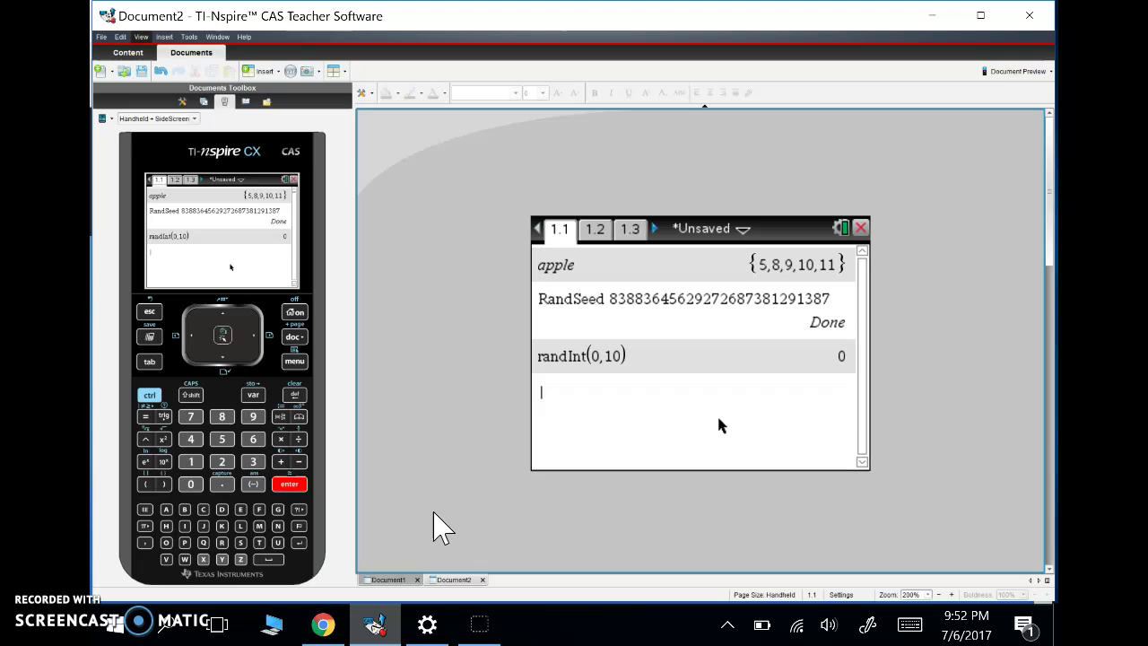
Rerun randInt(0,10) four more times for further random values.
key(Return)
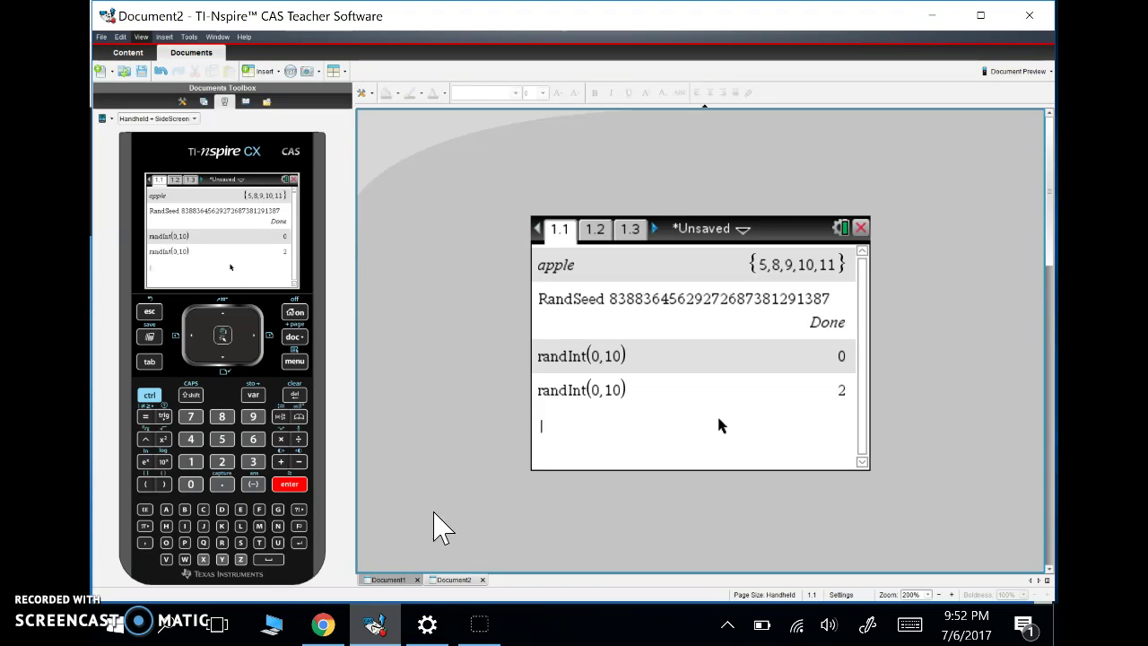
key(Return)
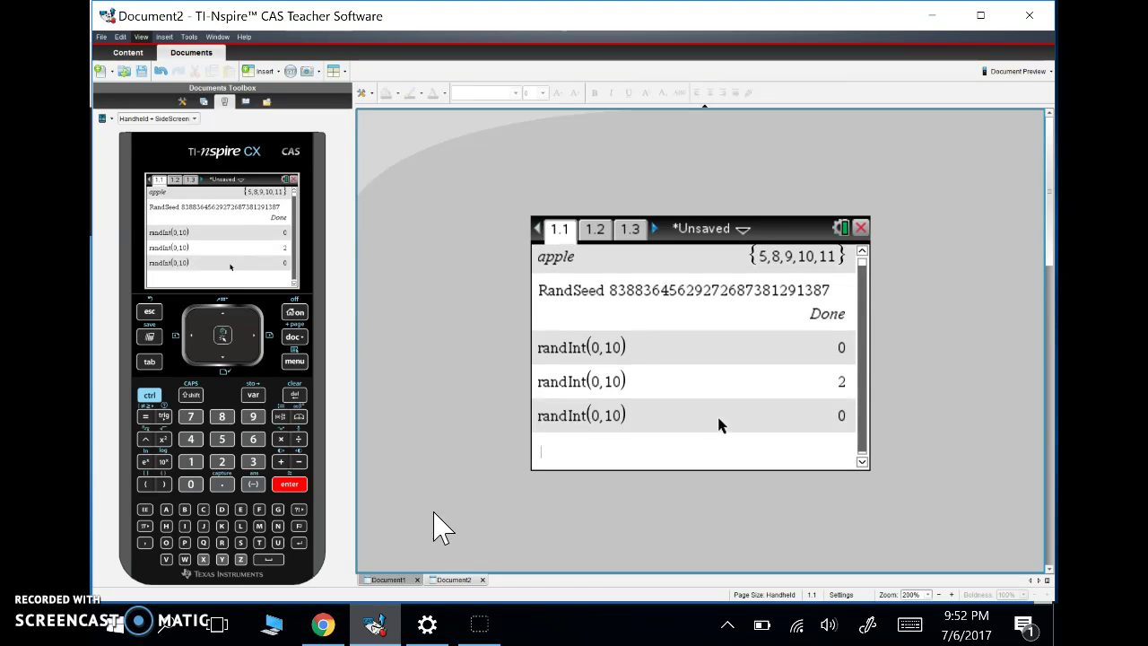
key(Return)
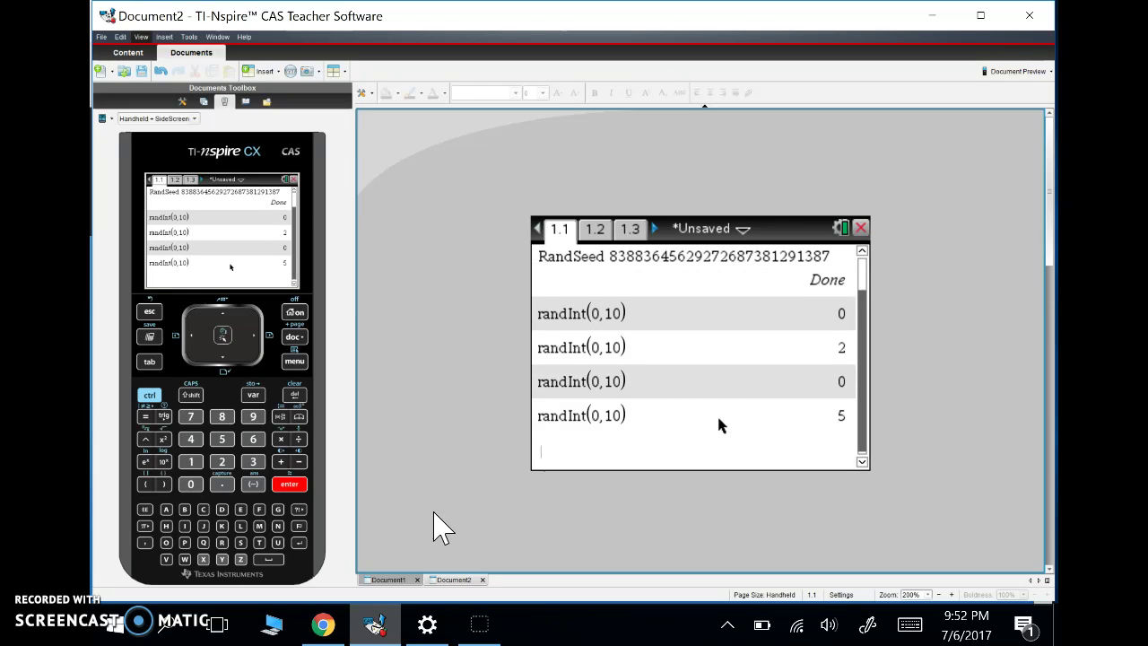
key(Return)
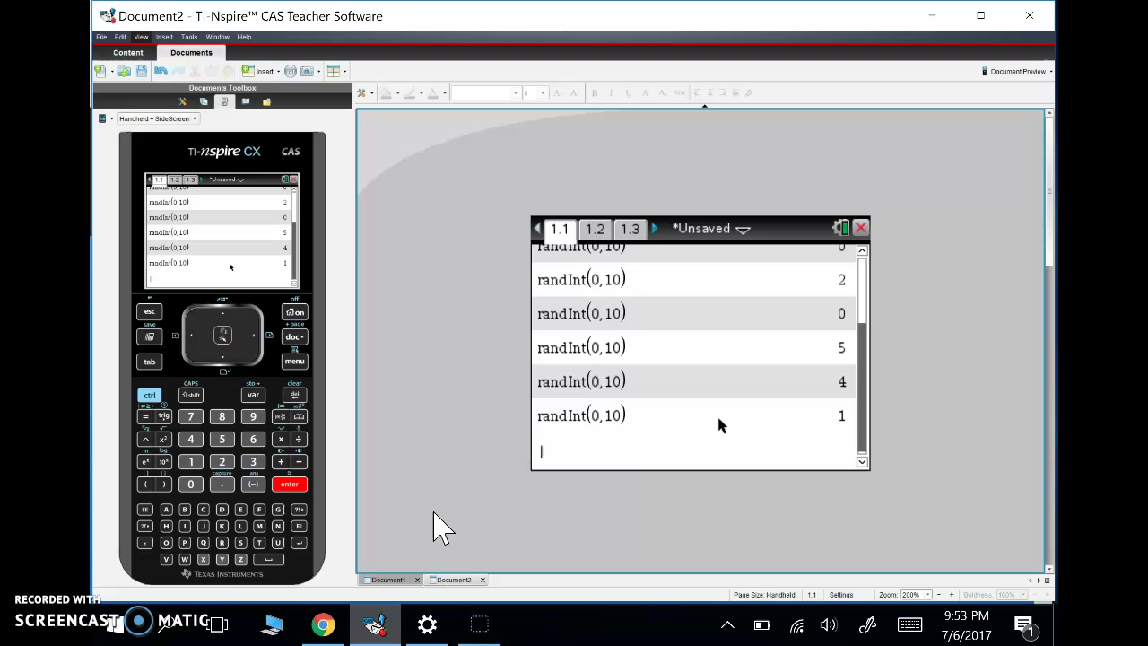
Edit the recalled entry into randInt(1,100) and evaluate it repeatedly.
key(Up)
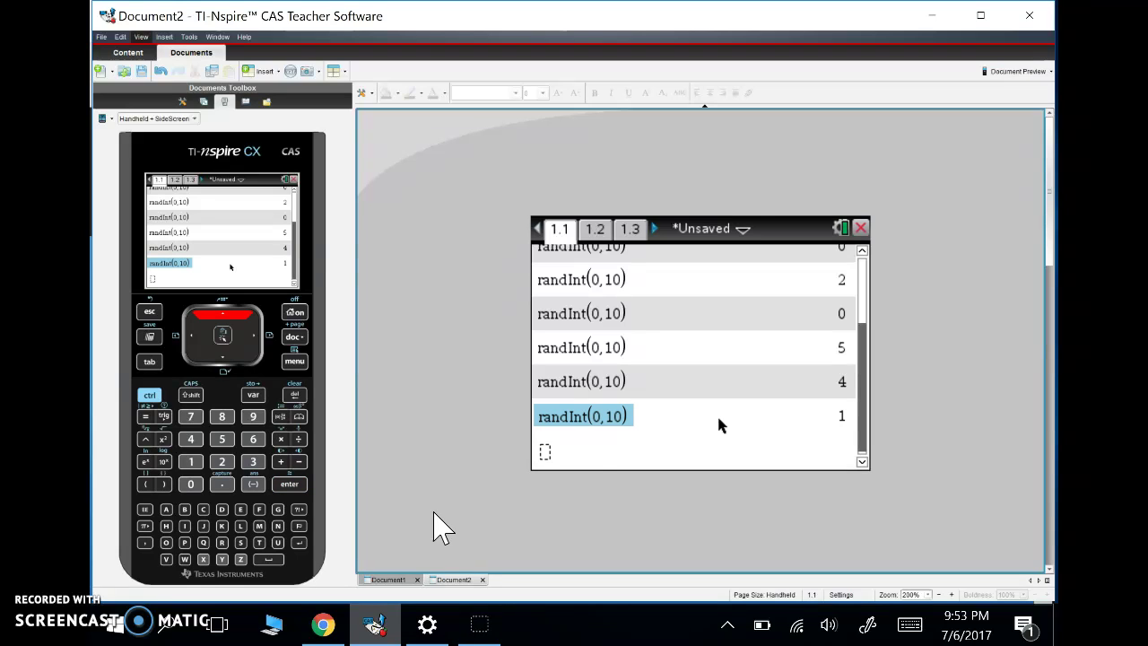
key(Return)
key(Left)
key(Left)
key(Left)
key(Left)
key(BackSpace)
text(1)
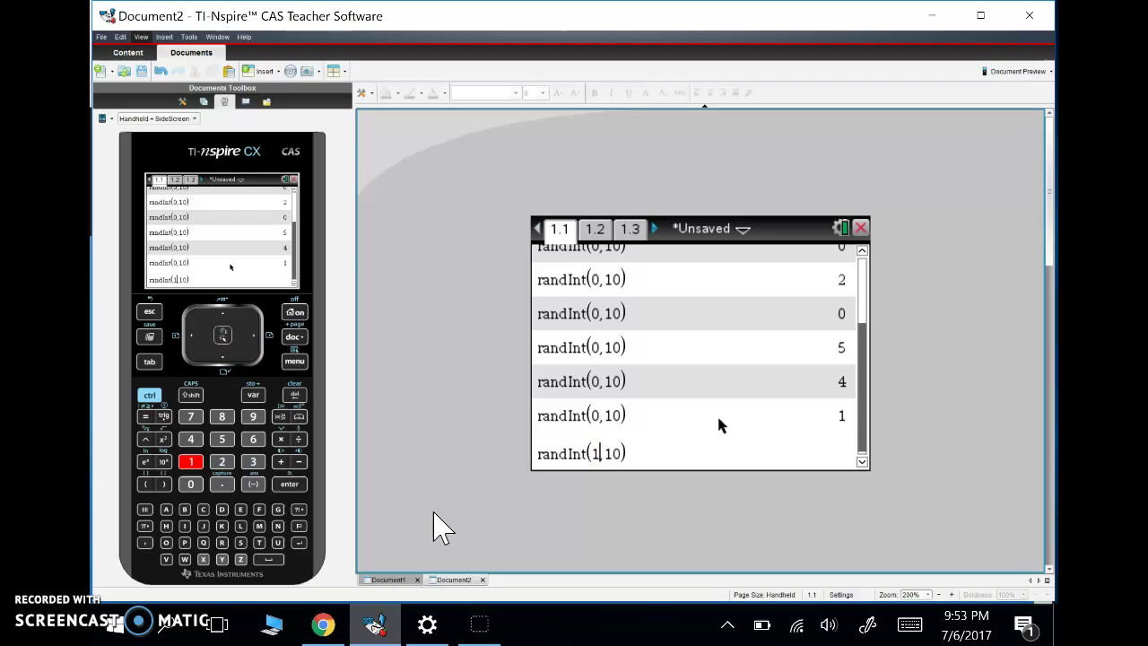
key(Right)
key(Right)
key(Right)
key(Right)
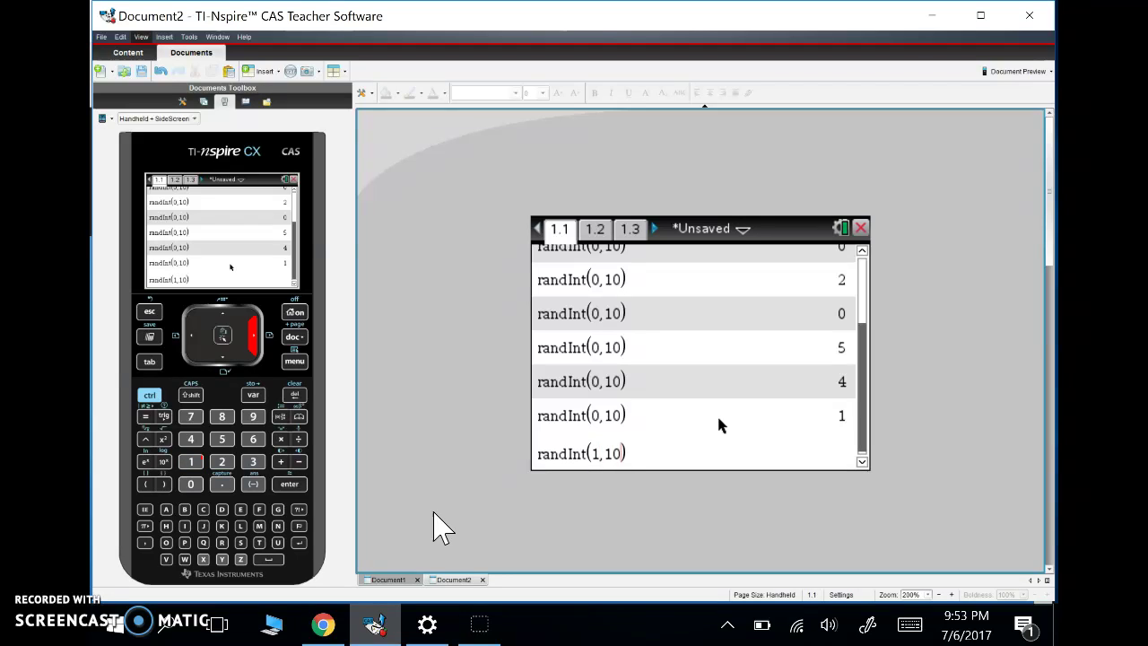
text(0)
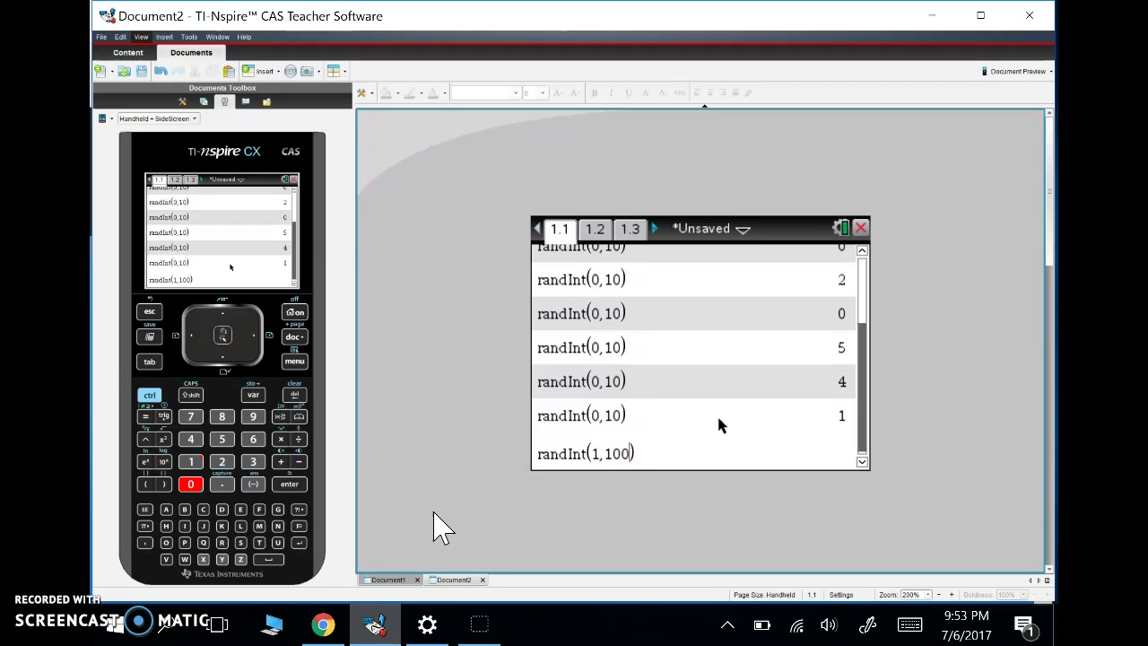
key(Return)
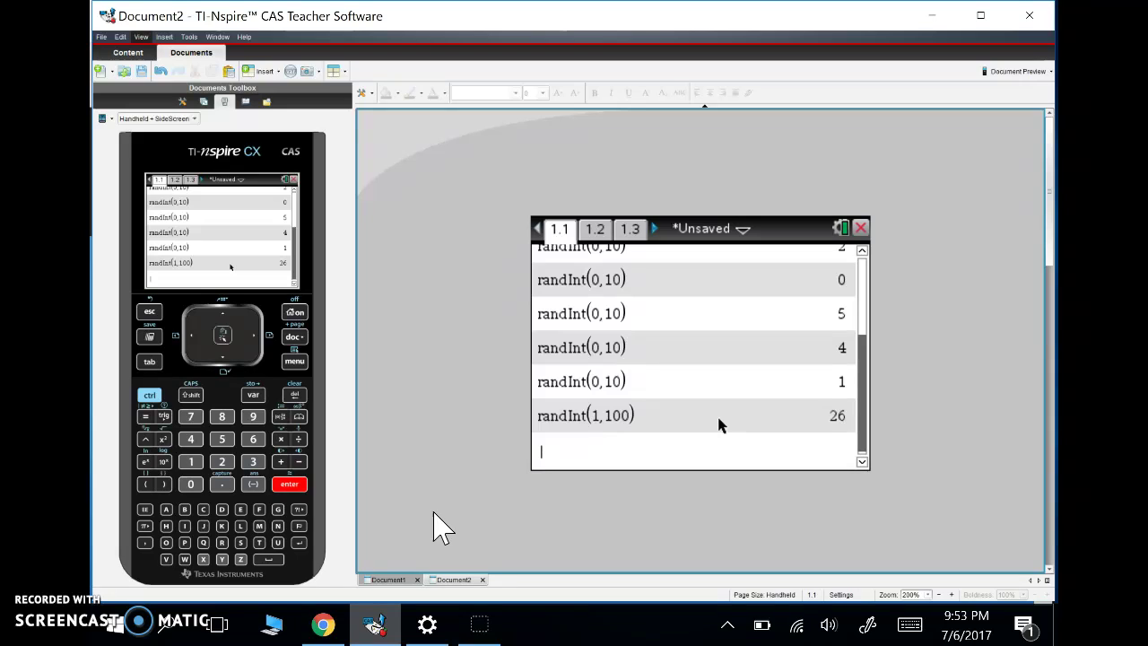
key(Return)
key(Return)
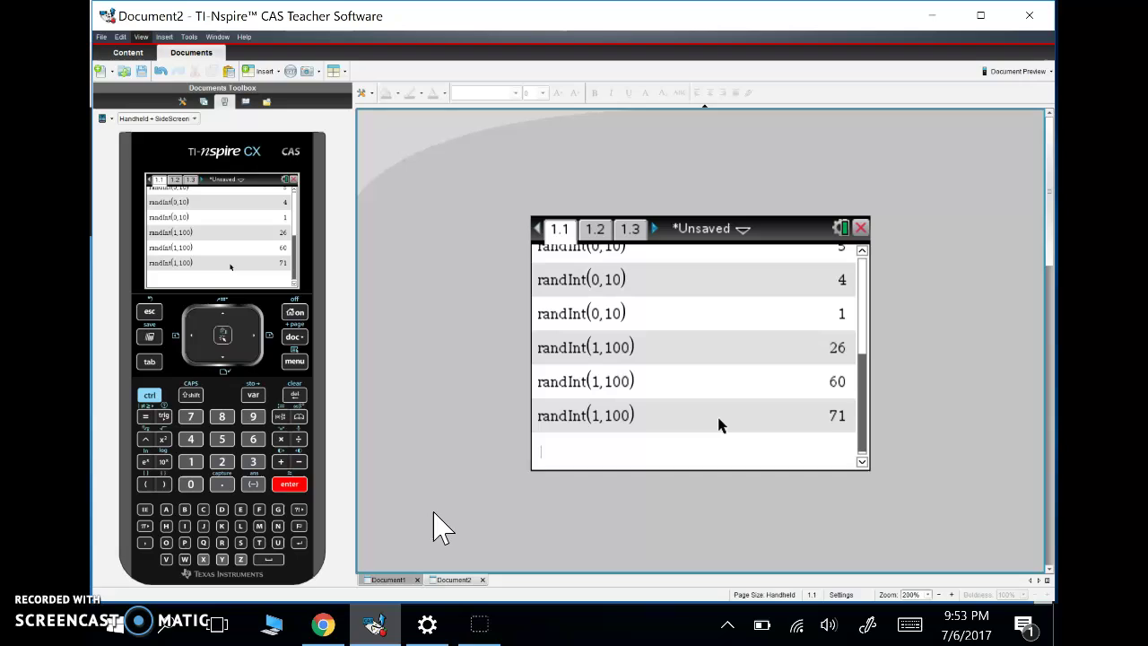
Evaluate randInt(1,100,10), returning {86,8,36,38,64,68,13,92,70,2}.
key(Up)
key(Up)
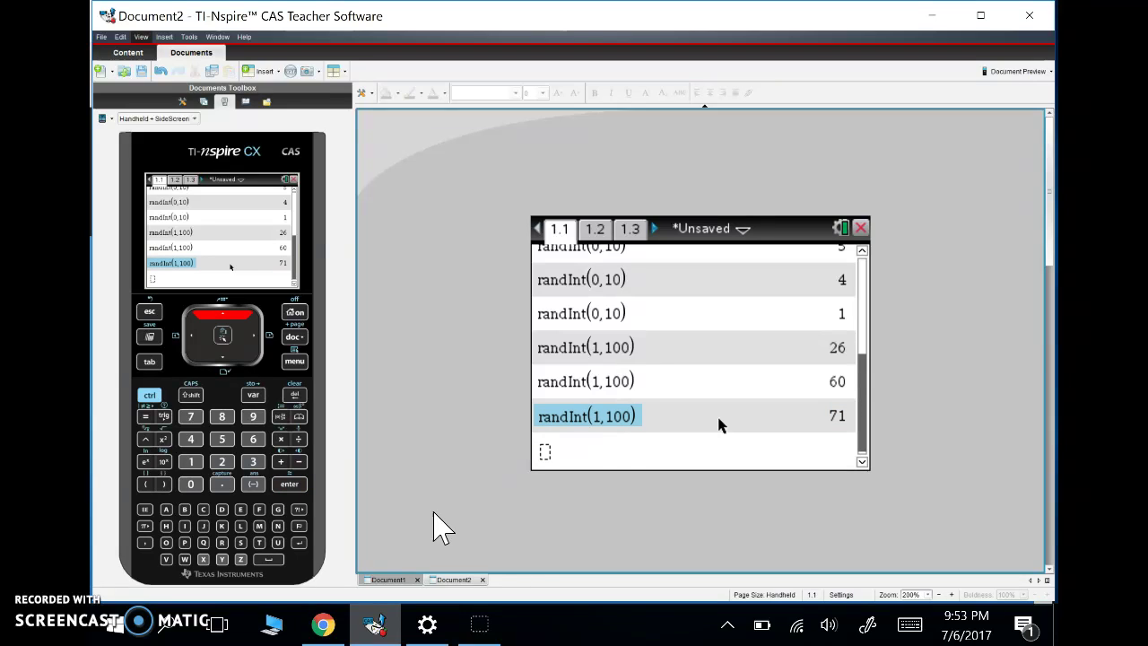
key(Return)
key(Left)
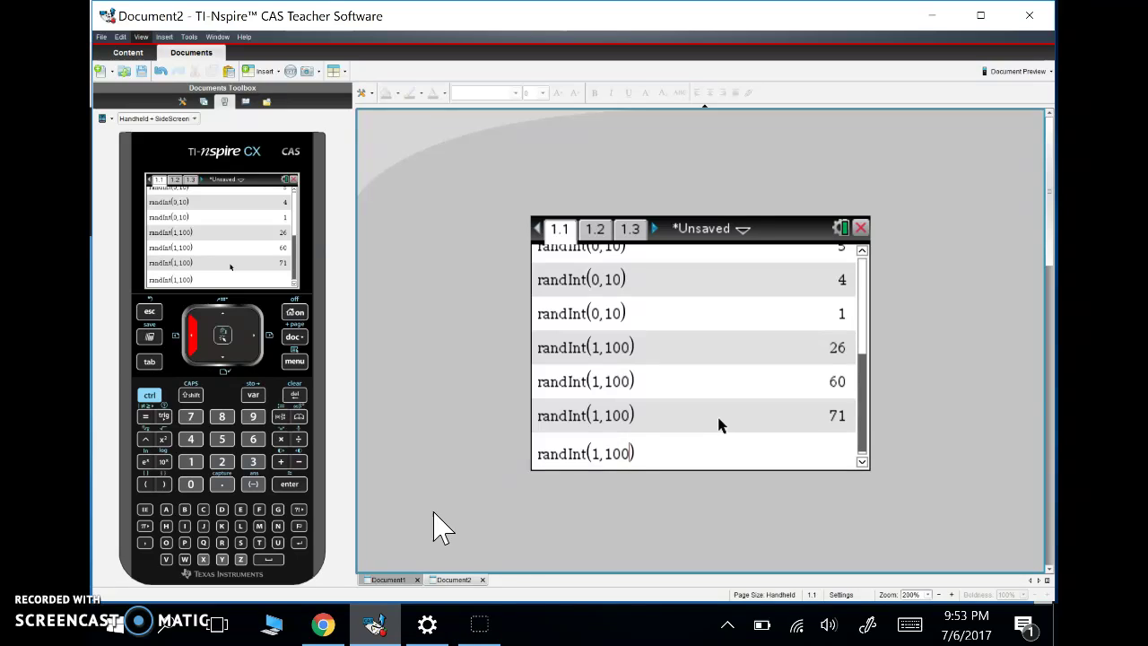
text(,)
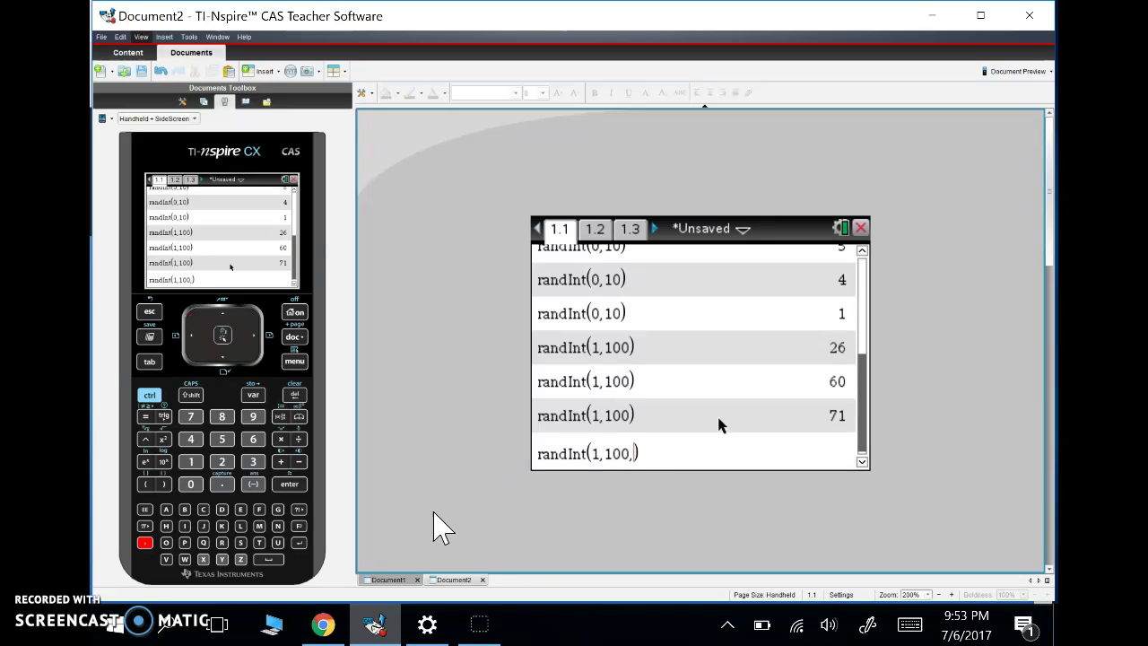
text(10)
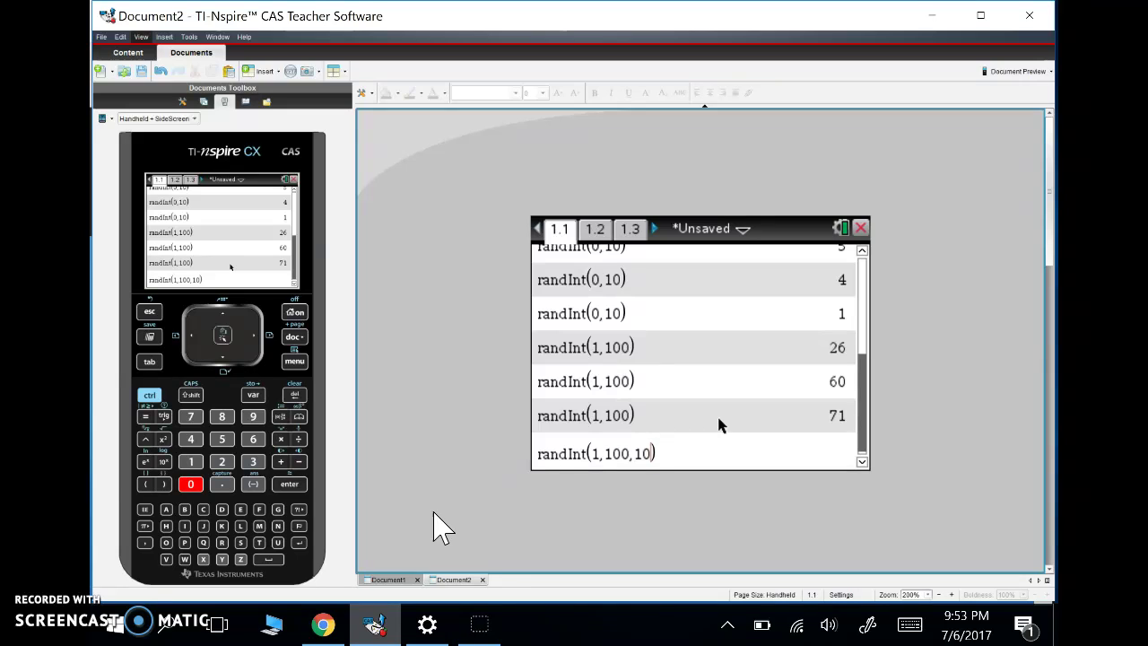
key(Return)
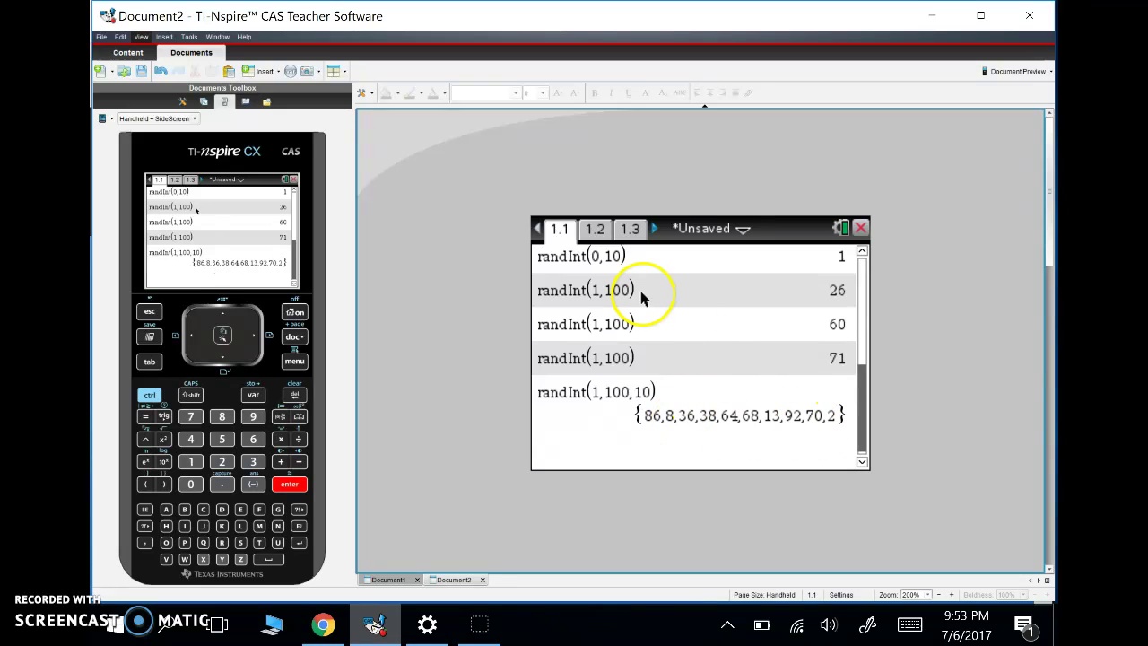
On spreadsheet page 1.2, name column C 'random'.
click(630, 230)
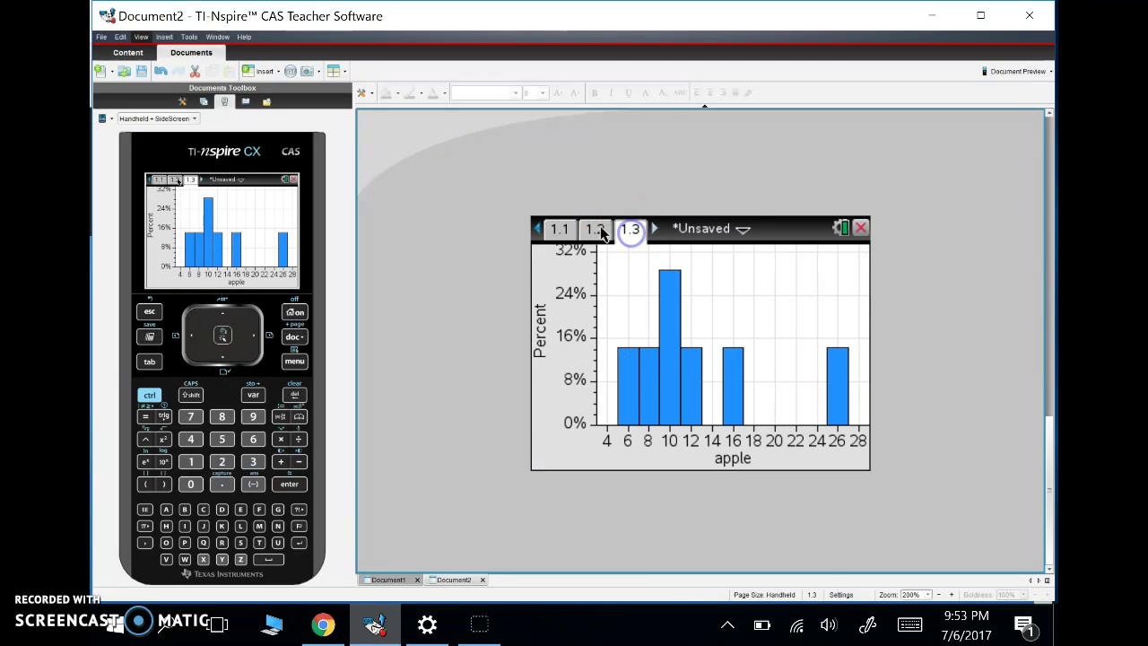
click(596, 230)
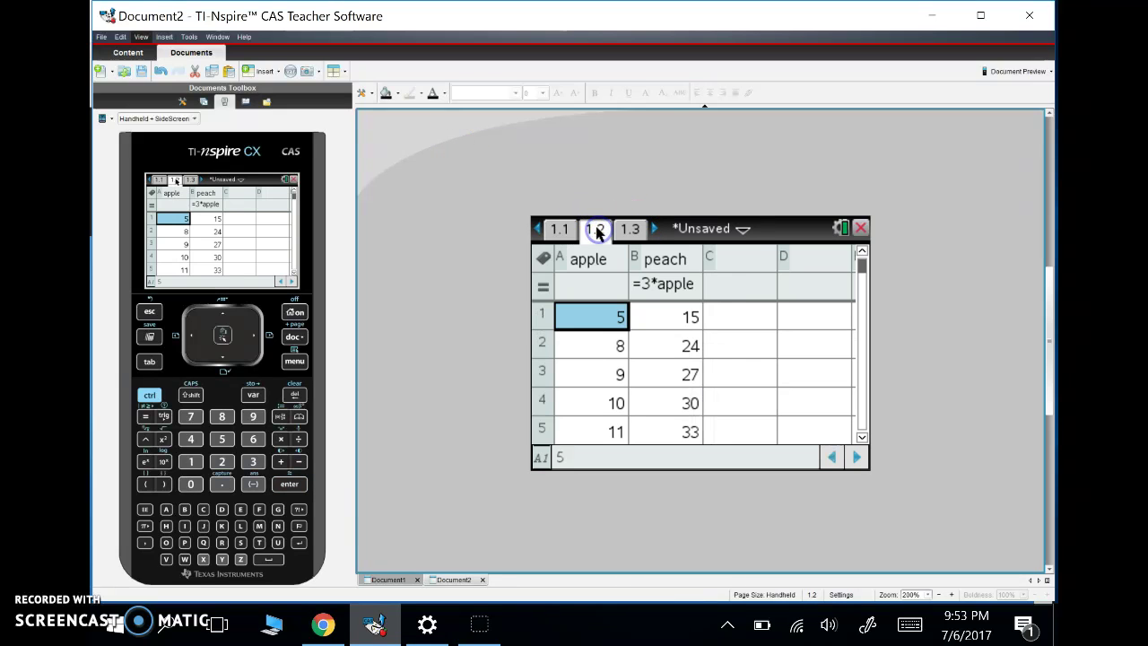
click(732, 261)
text(rand)
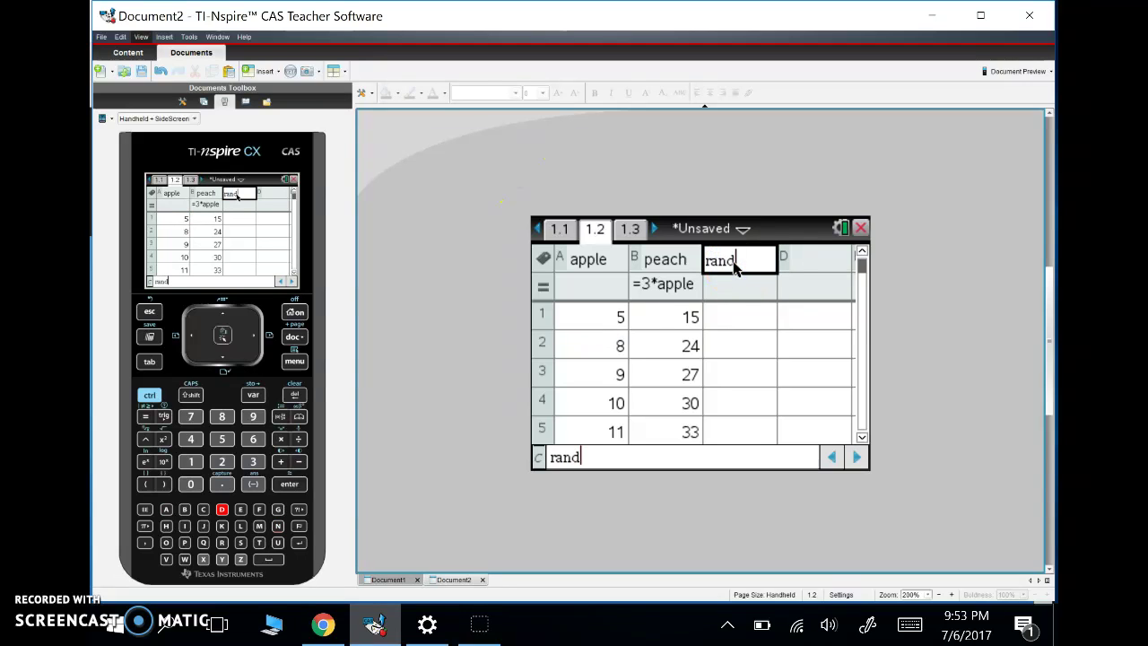
text(om)
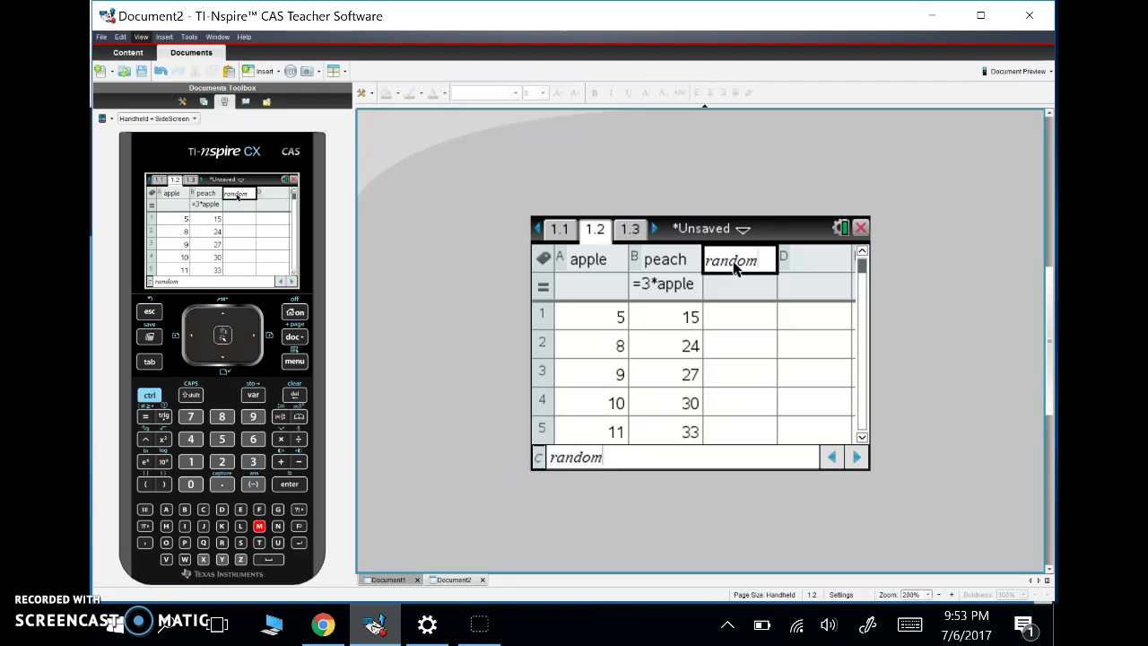
key(Return)
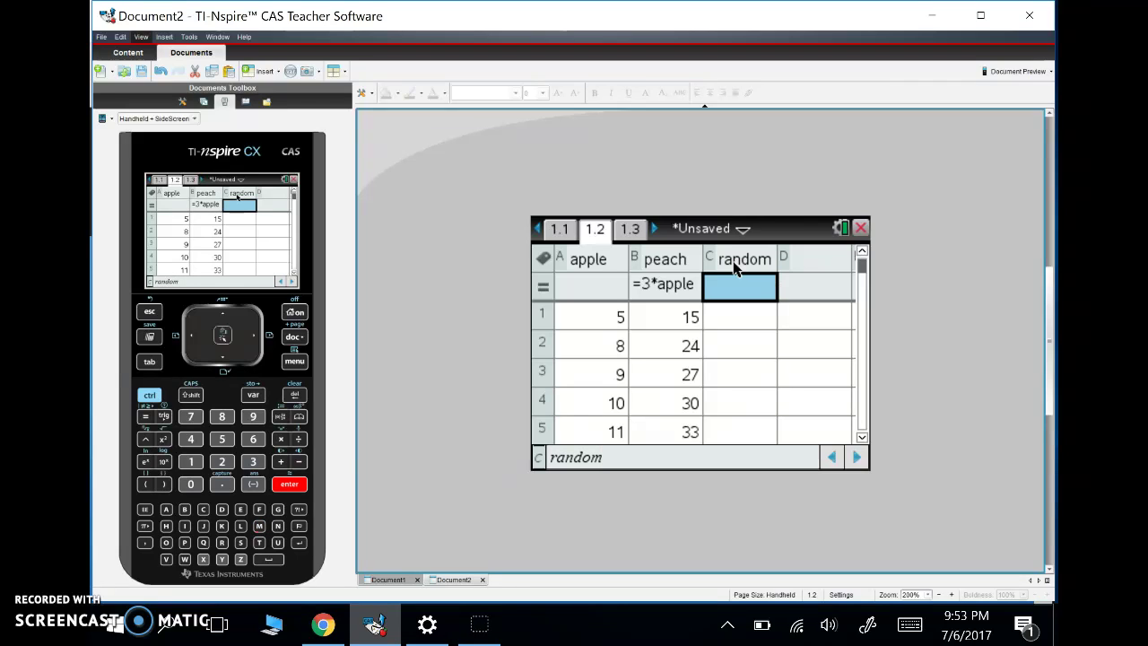
Fill column C with the formula =randint(1,100,10).
text(=)
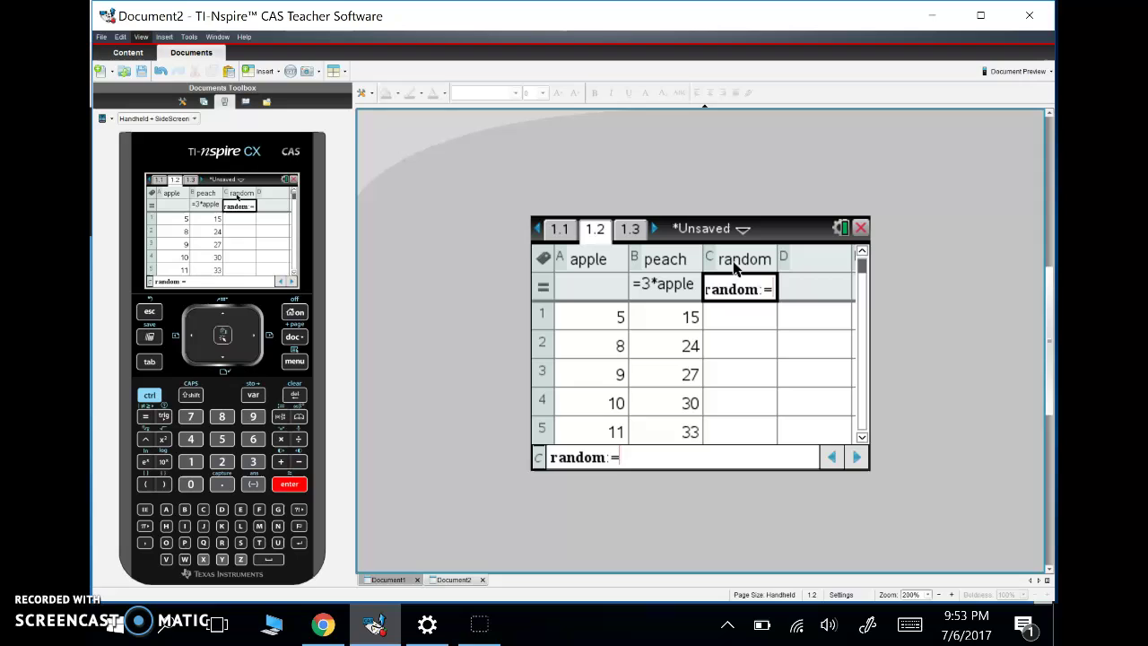
text(randint)
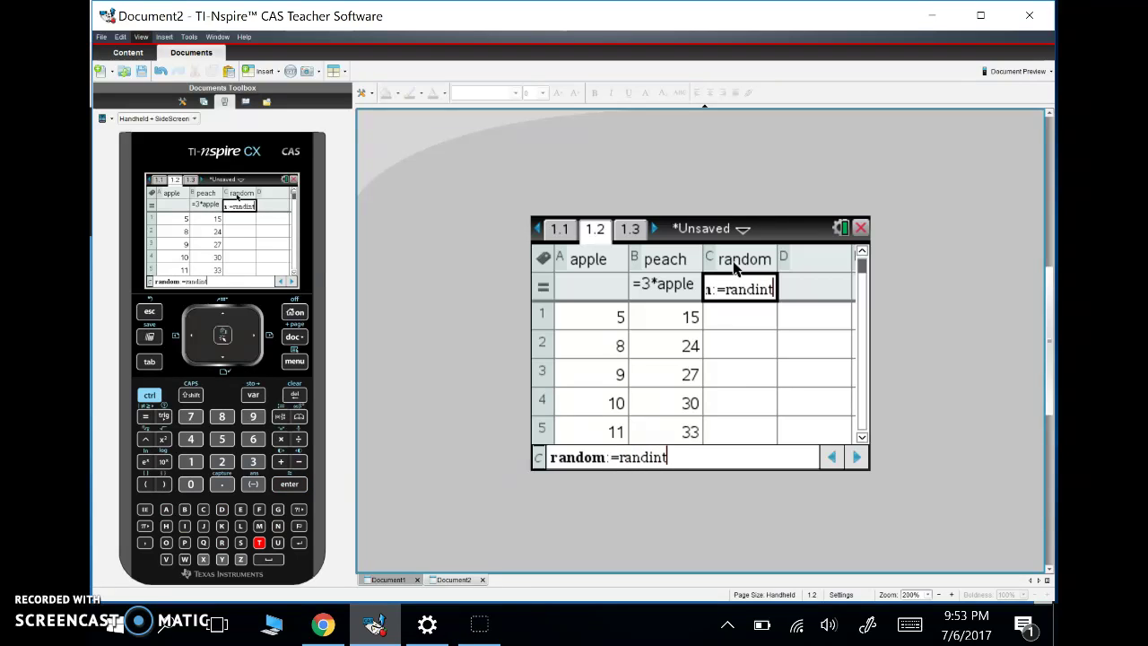
text(()
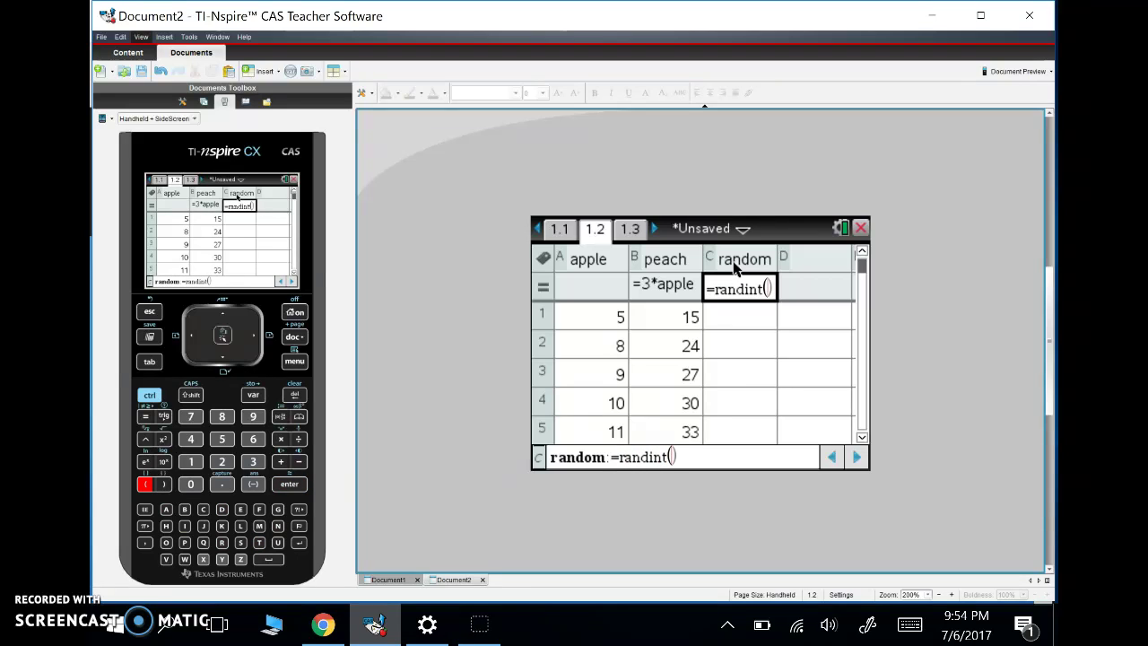
text(0)
key(BackSpace)
text(1,100,)
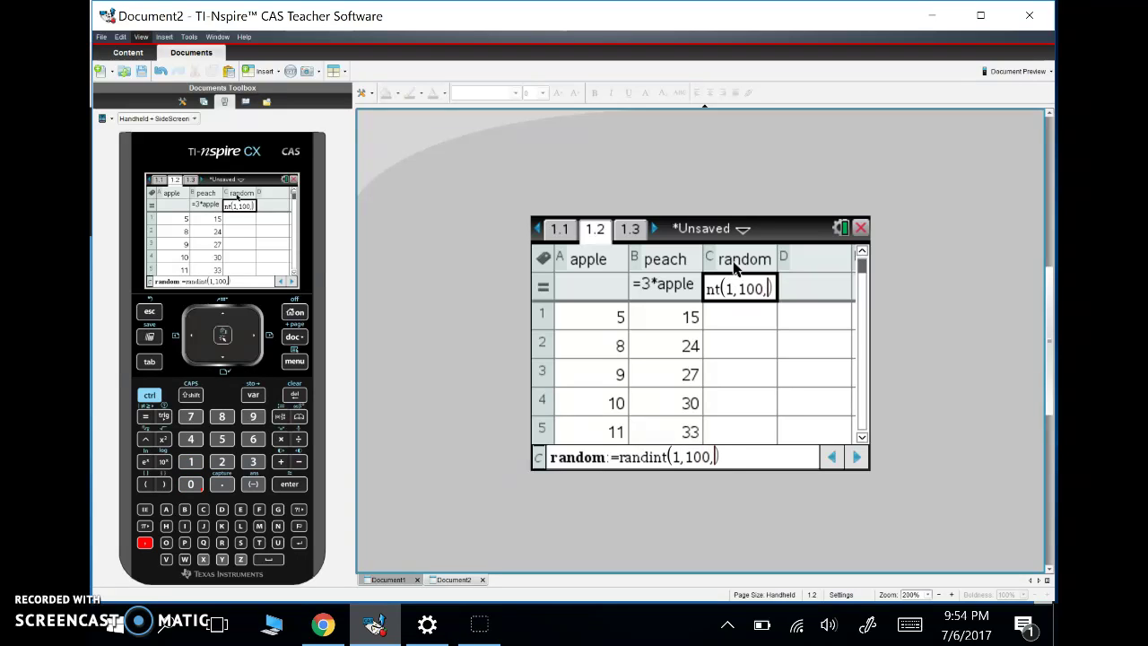
text(10)
key(Return)
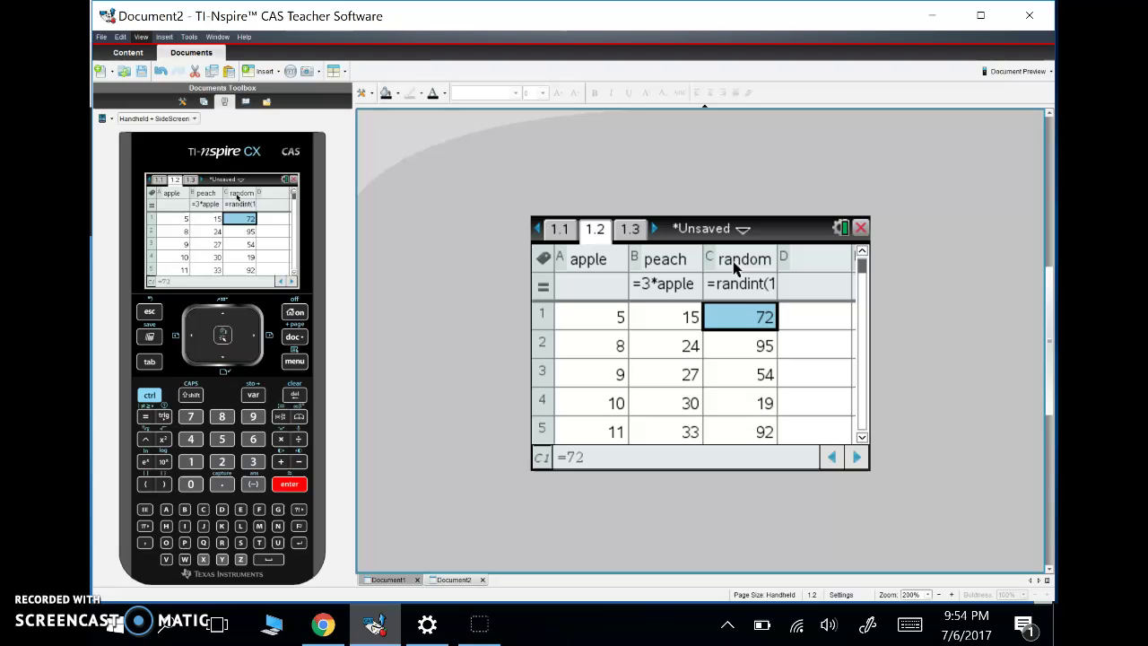
Browse up and down column C to check the ten random values.
key(Down)
key(Down)
key(Down)
key(Down)
key(Down)
key(Down)
key(Down)
key(Down)
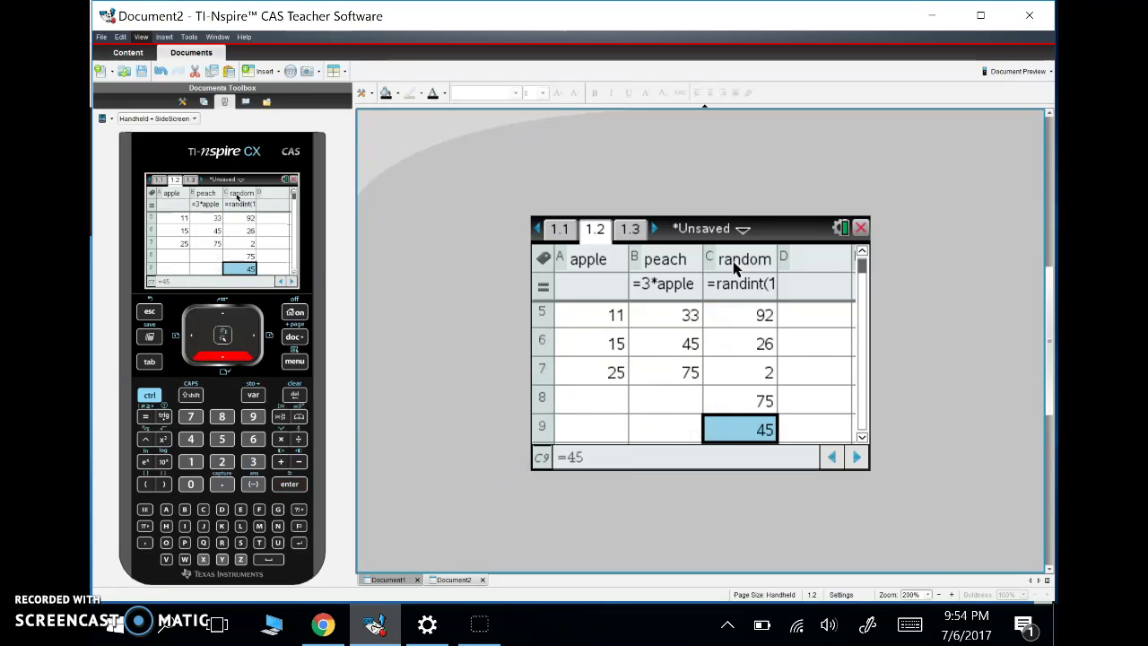
key(Down)
key(Down)
key(Up)
key(Up)
key(Up)
key(Up)
key(Up)
key(Up)
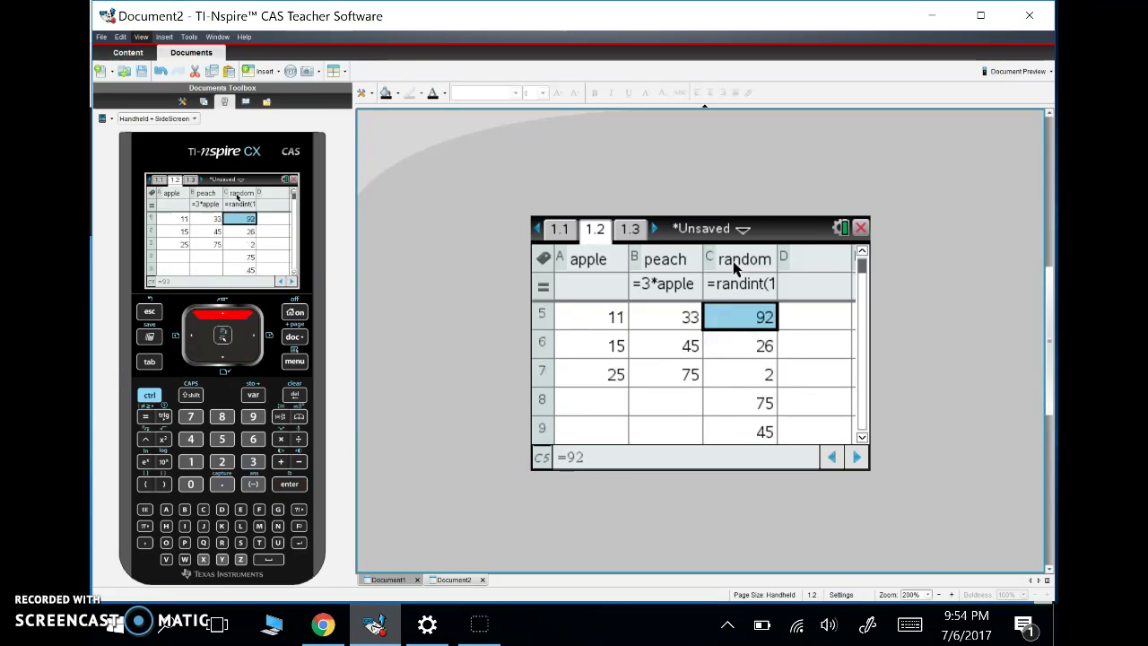
key(Up)
key(Up)
key(Up)
key(Up)
key(Up)
key(Down)
key(Down)
key(Down)
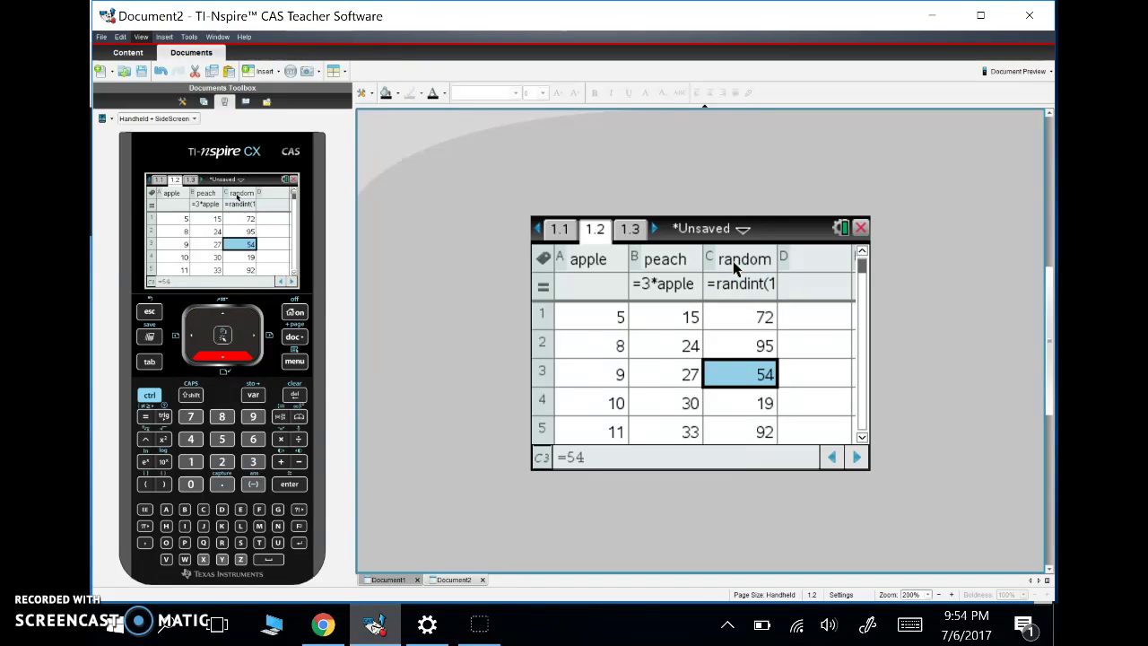
key(Down)
key(Down)
key(Down)
key(Down)
key(Down)
key(Down)
key(Down)
key(Up)
key(Up)
key(Up)
key(Up)
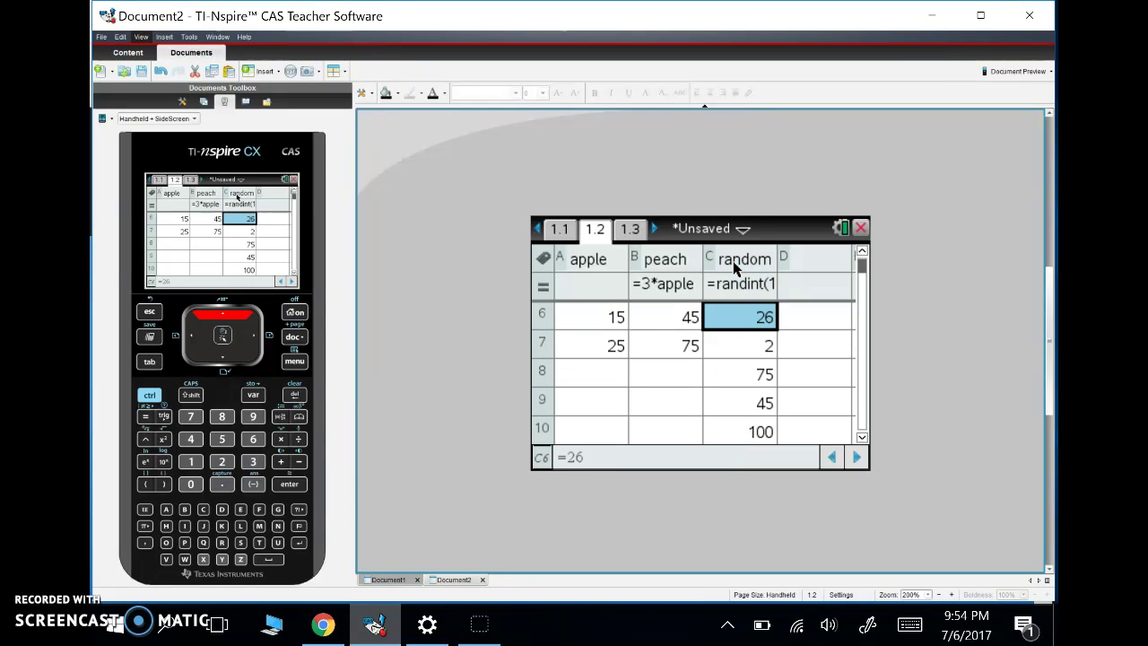
key(Up)
key(Up)
key(Up)
key(Up)
key(Up)
key(Down)
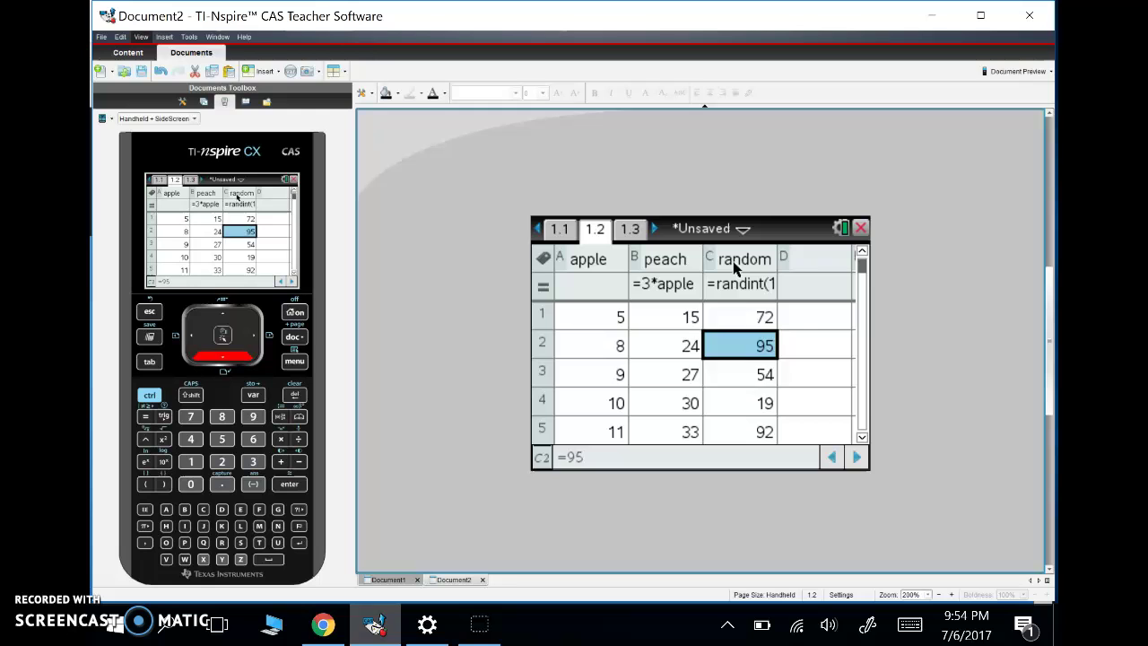
key(Down)
key(Up)
key(Up)
Switch back to Calculator page 1.1.
click(592, 238)
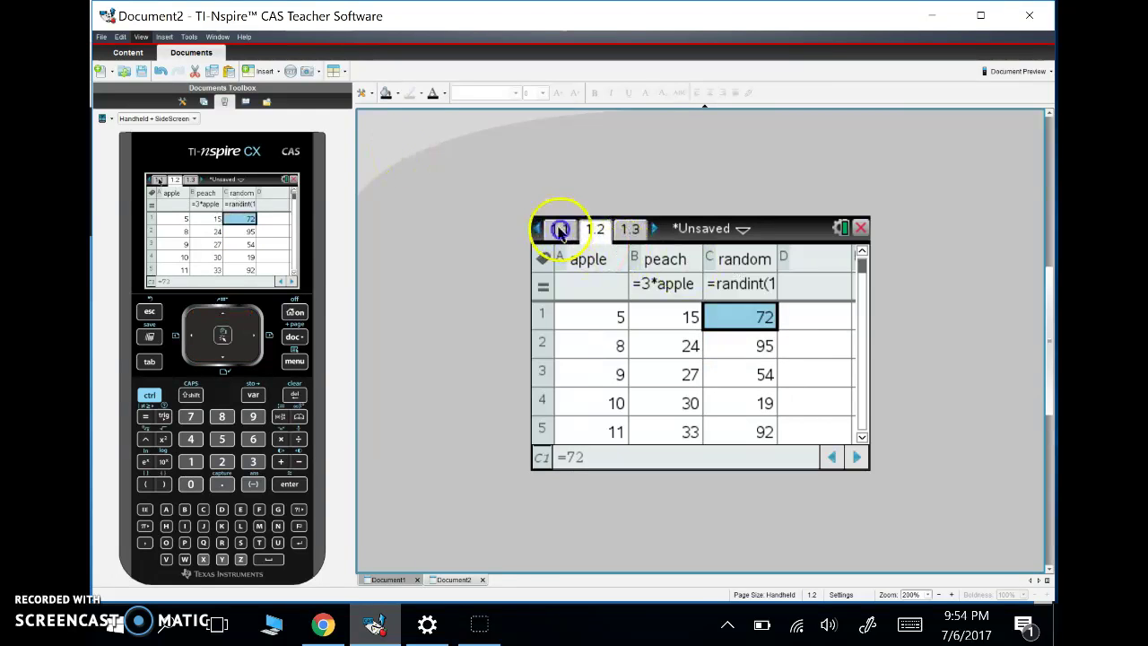